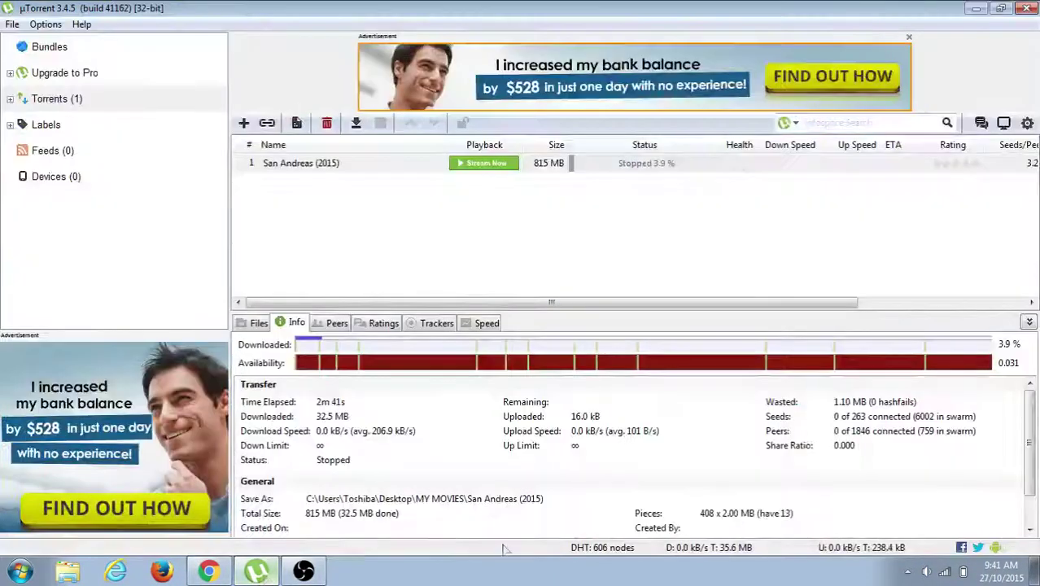
pyautogui.click(926, 571)
pyautogui.click(789, 205)
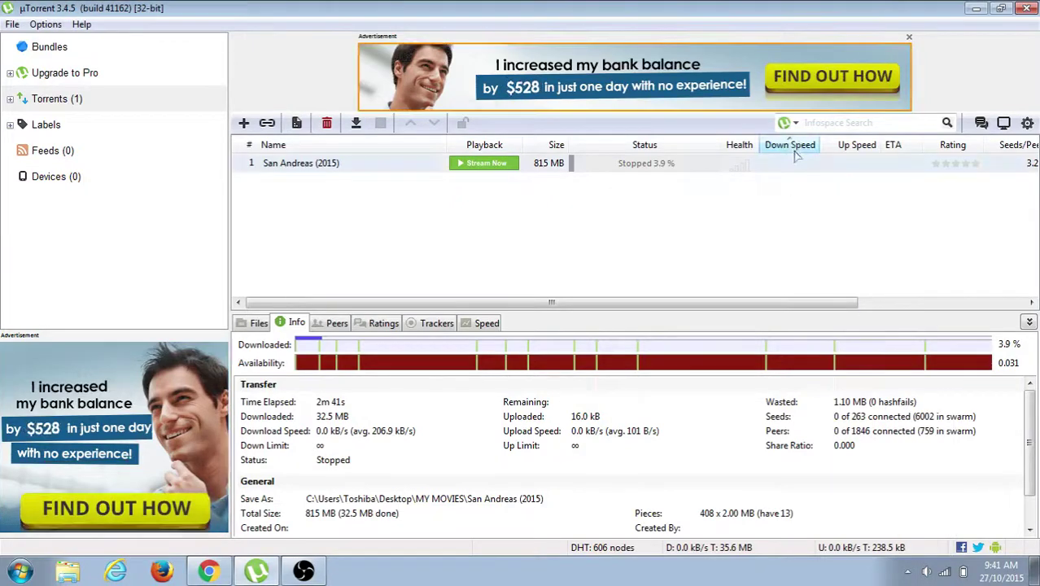
pyautogui.click(976, 8)
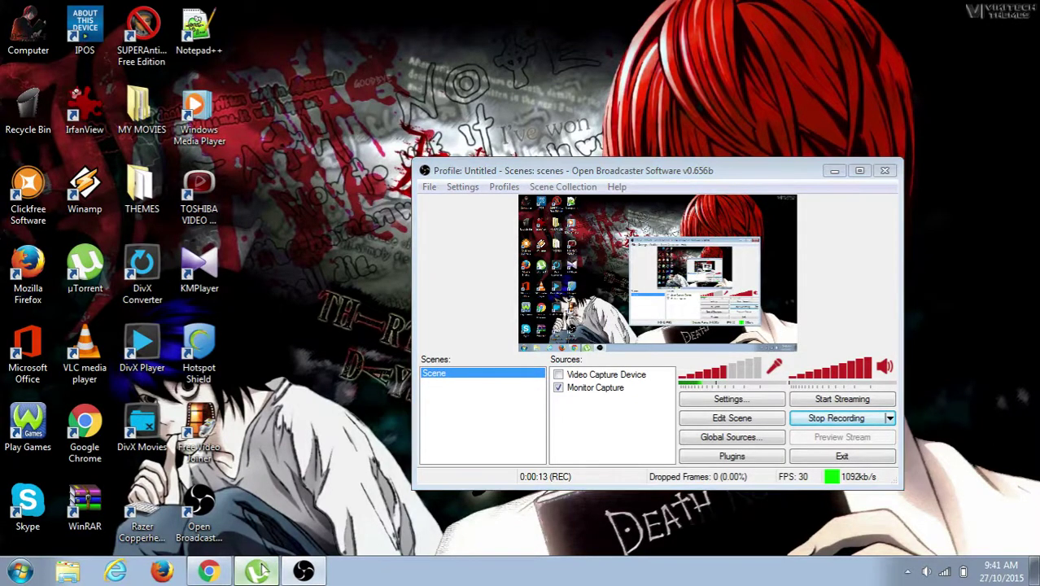
pyautogui.click(257, 569)
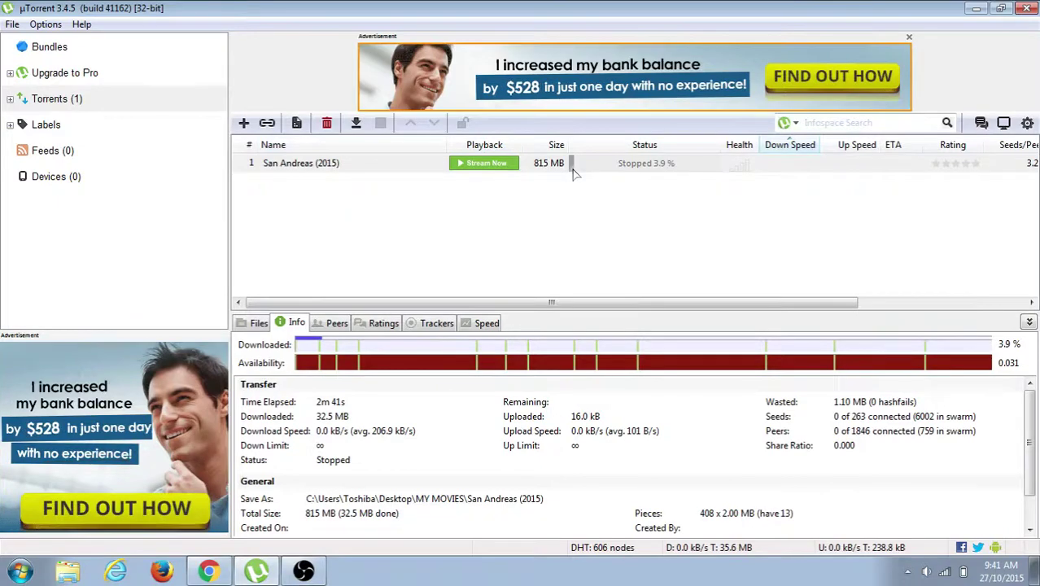
pyautogui.click(979, 7)
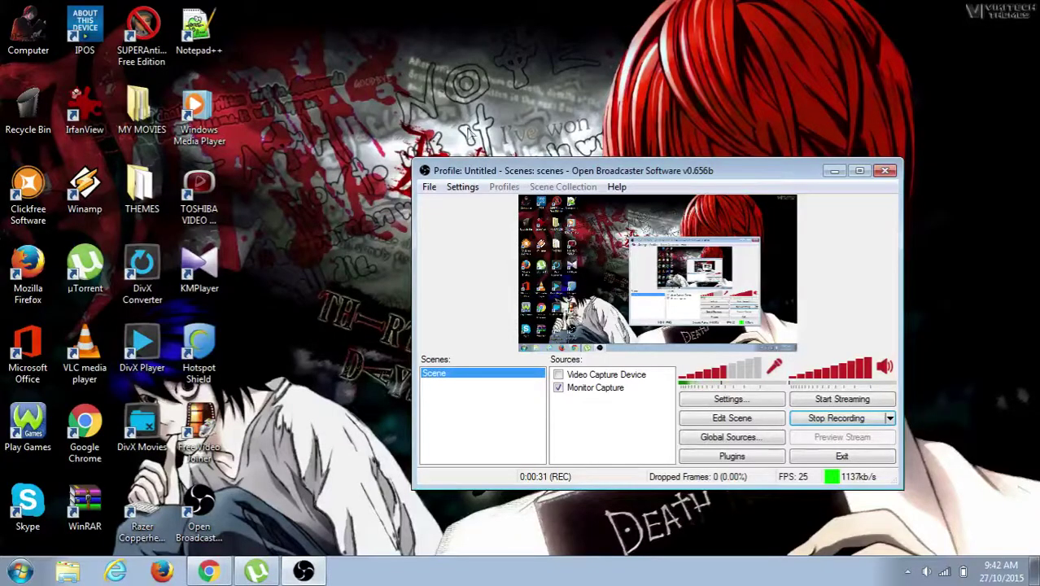
# Step: Switch to Chrome and examine the Pirate Bay yify search results and the San Andreas (2015) torrent's details, including its size
pyautogui.click(219, 573)
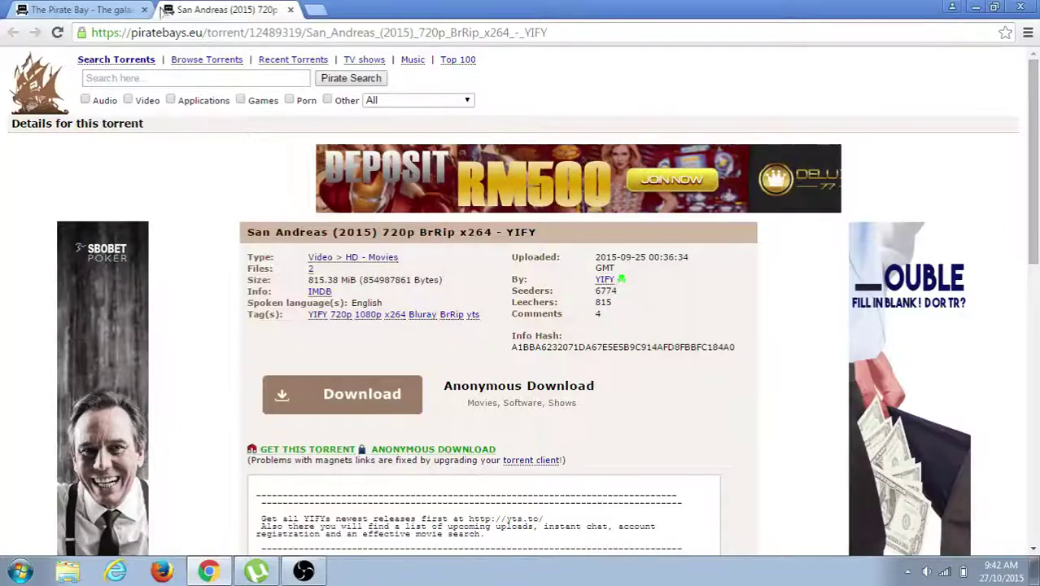
pyautogui.click(126, 6)
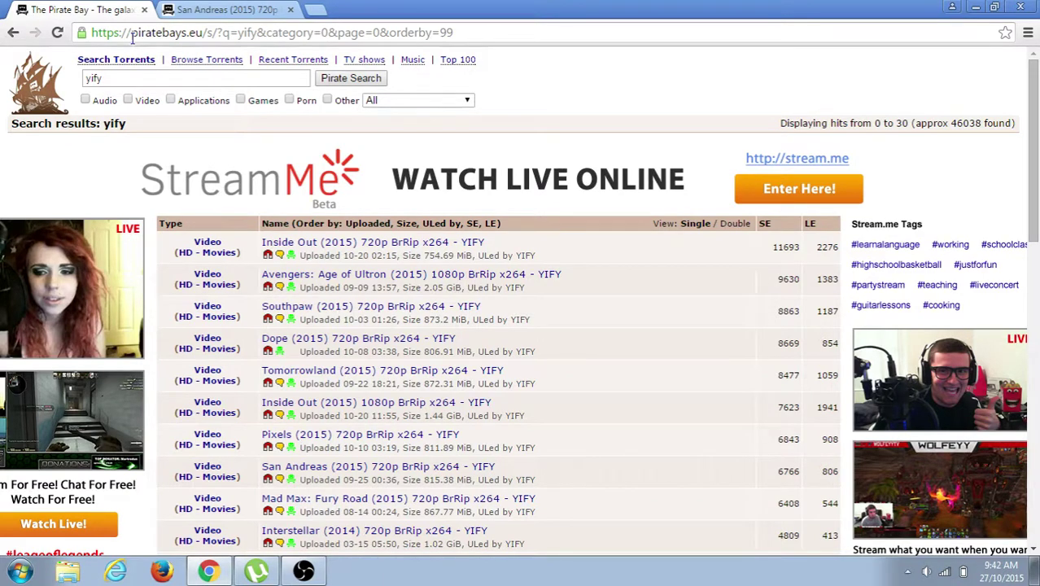
pyautogui.moveTo(143, 35); pyautogui.dragTo(196, 38)
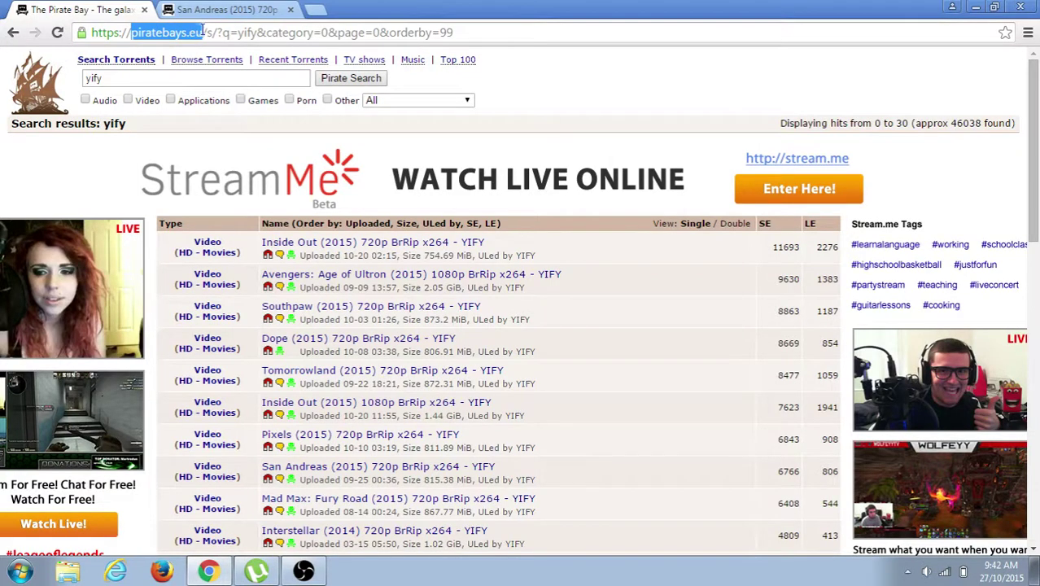
pyautogui.moveTo(202, 33); pyautogui.dragTo(204, 29)
pyautogui.click(209, 9)
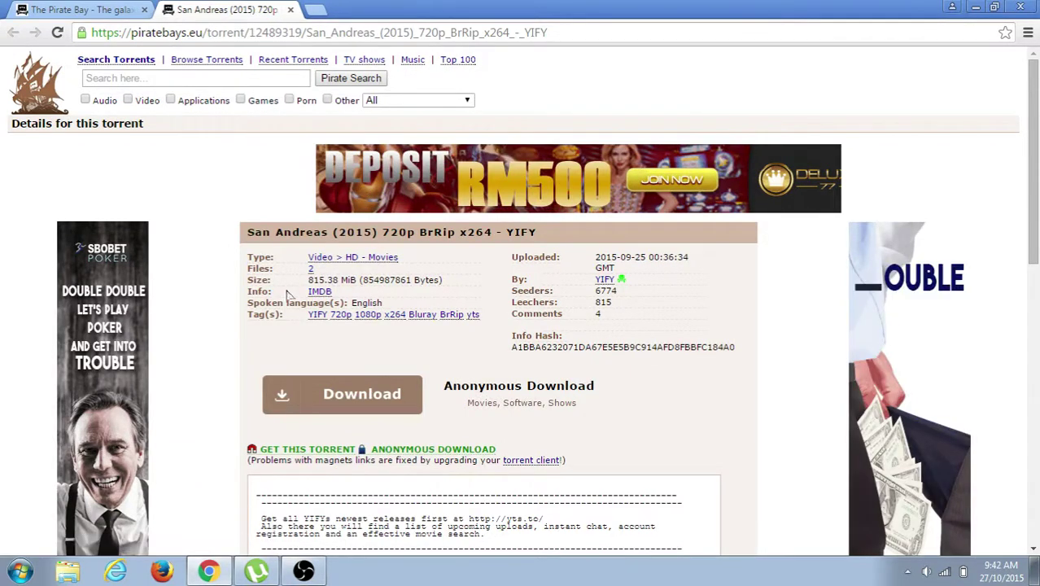
pyautogui.click(314, 290)
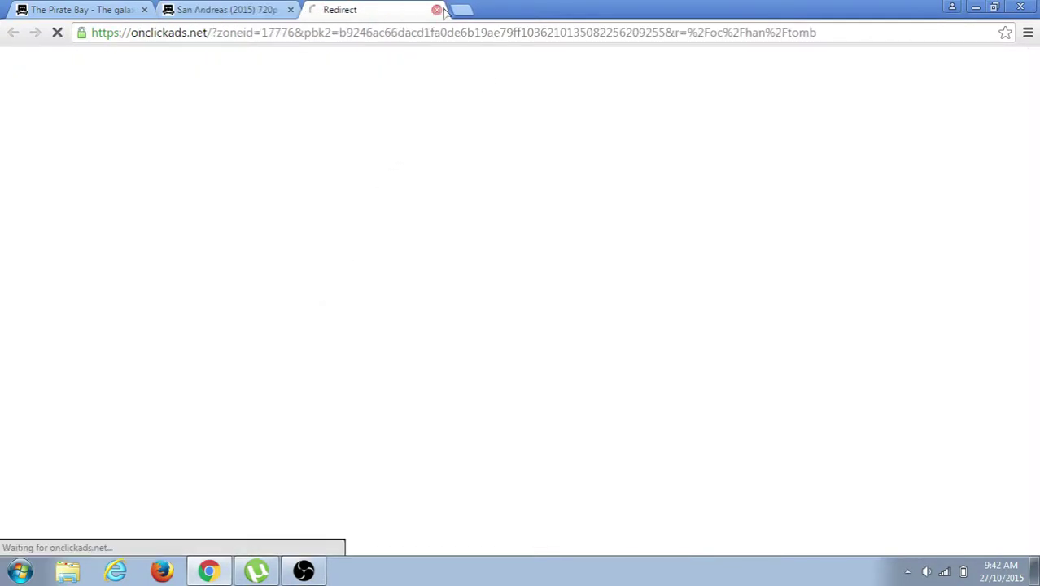
pyautogui.click(436, 9)
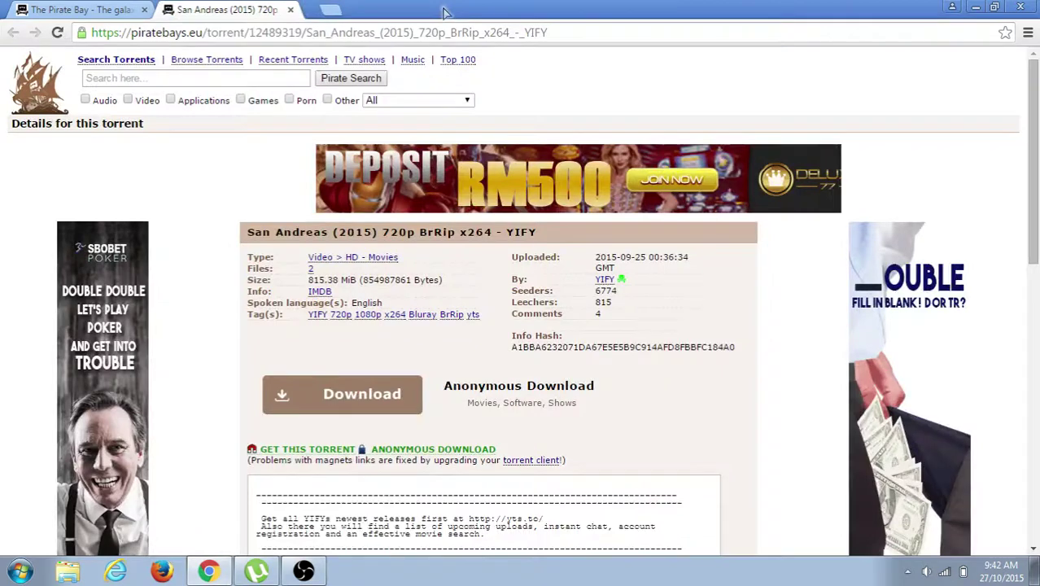
pyautogui.doubleClick(317, 280)
pyautogui.click(304, 571)
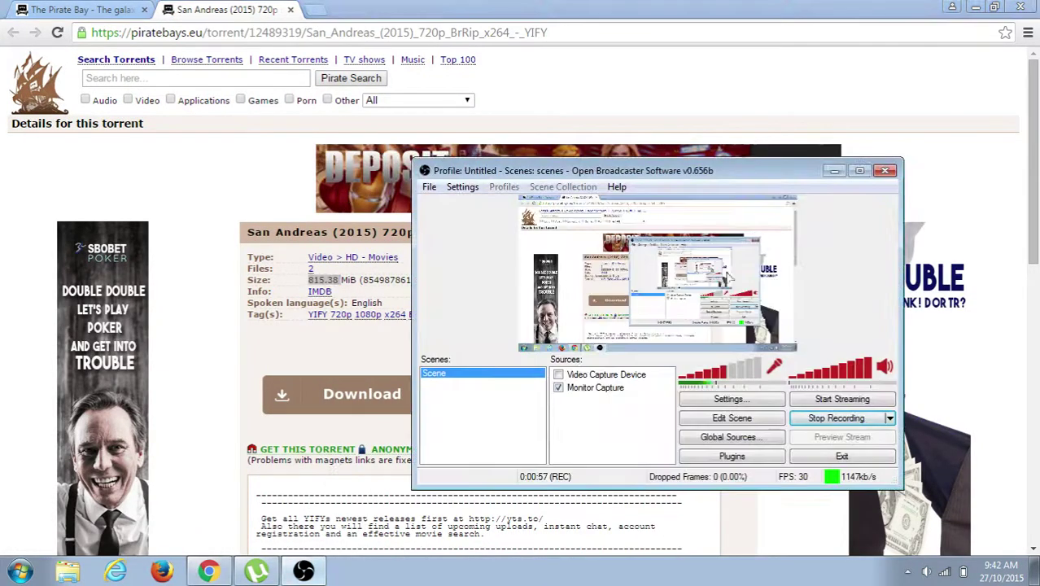
pyautogui.moveTo(813, 170); pyautogui.dragTo(910, 174)
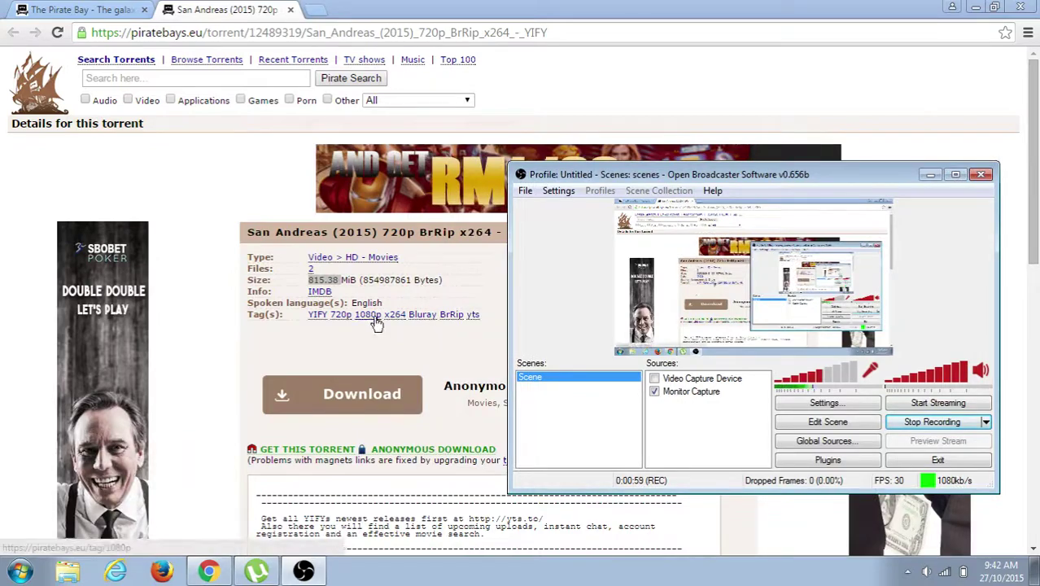
pyautogui.moveTo(1036, 119)
pyautogui.mouseDown()
pyautogui.moveTo(1033, 396)
pyautogui.moveTo(1034, 128)
pyautogui.mouseUp()
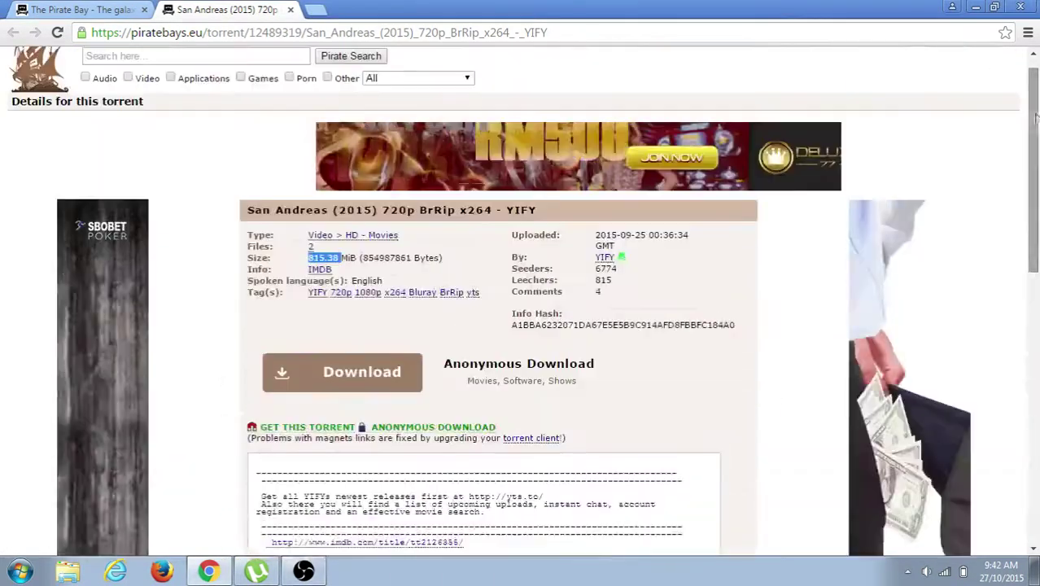
# Step: Switch to µTorrent and start the stopped San Andreas (2015) torrent
pyautogui.click(973, 7)
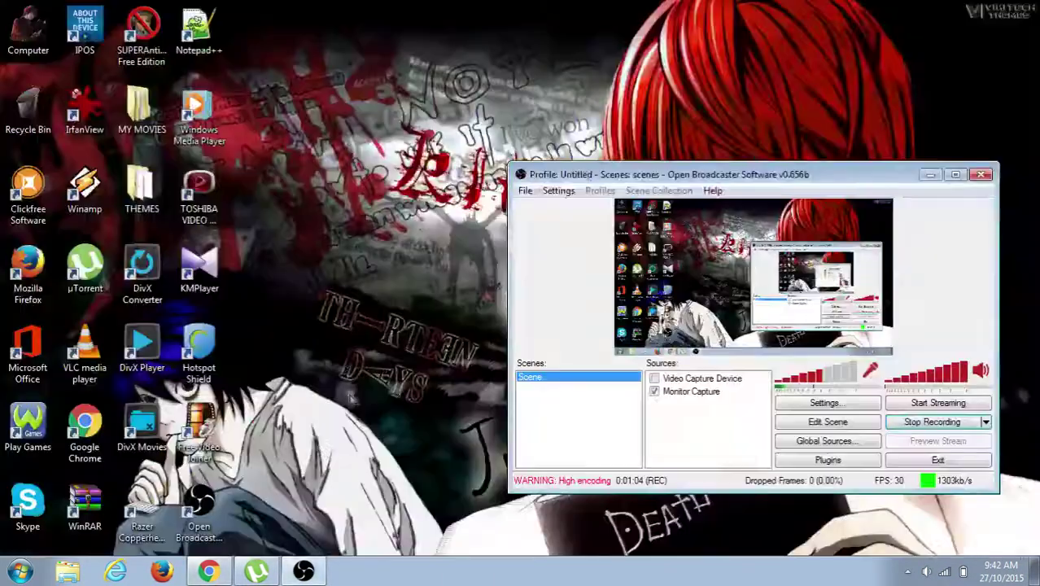
pyautogui.click(271, 574)
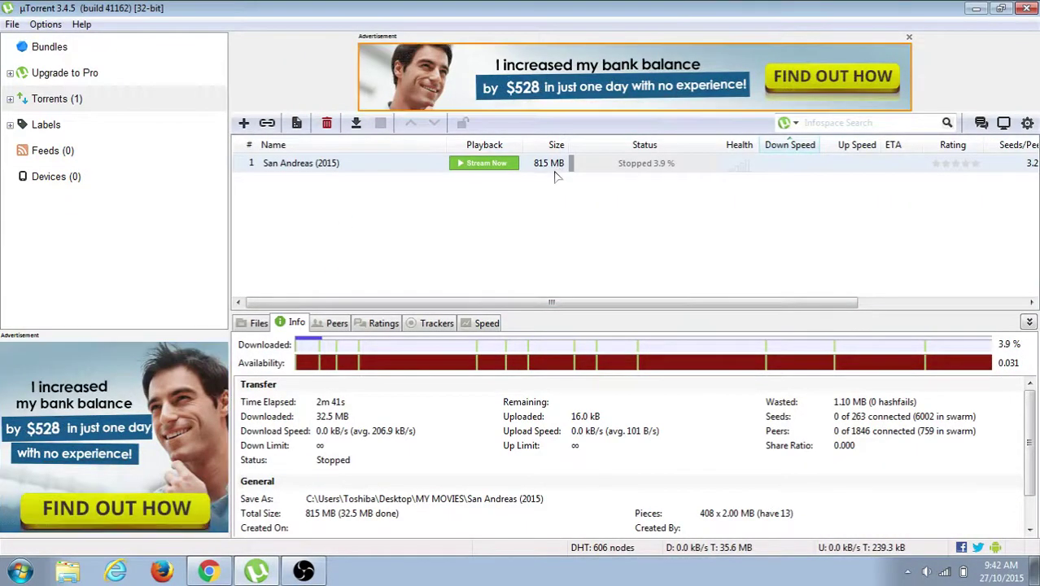
pyautogui.click(357, 122)
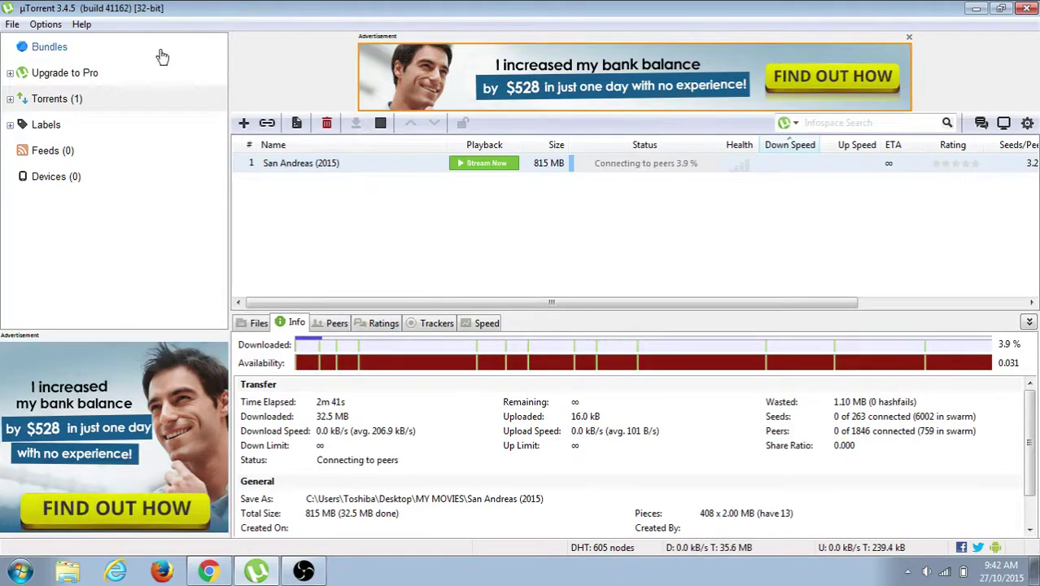
# Step: Set the listening port for incoming connections to 55650 in the Connection preferences and apply the change
pyautogui.click(45, 25)
pyautogui.click(65, 61)
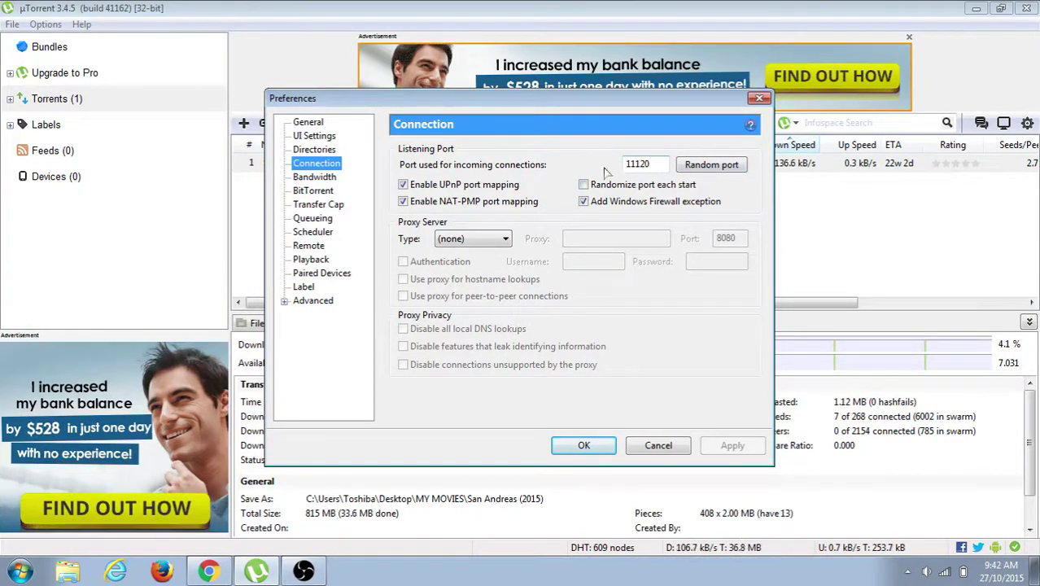
pyautogui.doubleClick(641, 164)
pyautogui.write('5')
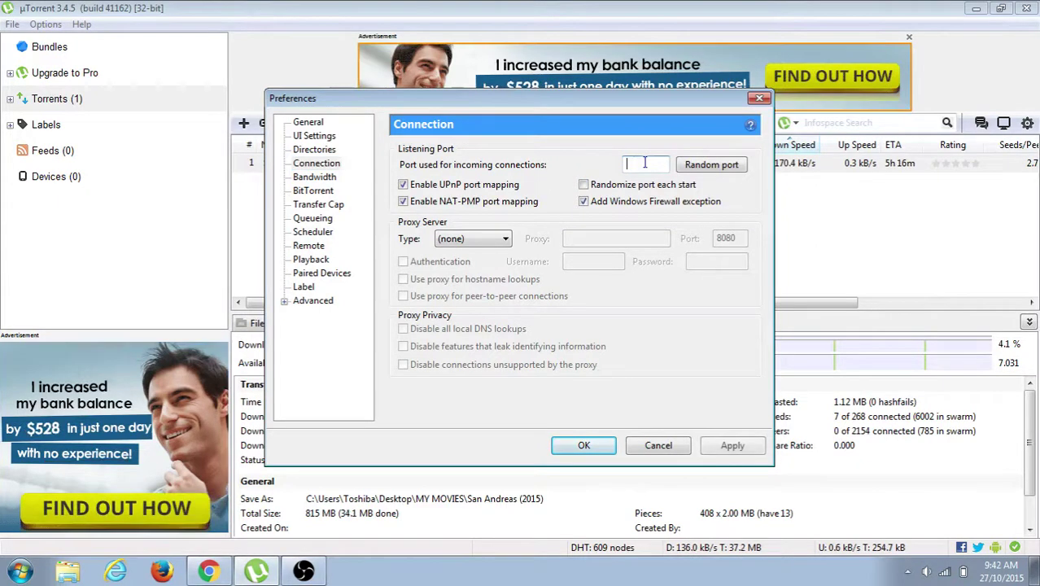
pyautogui.write('5650')
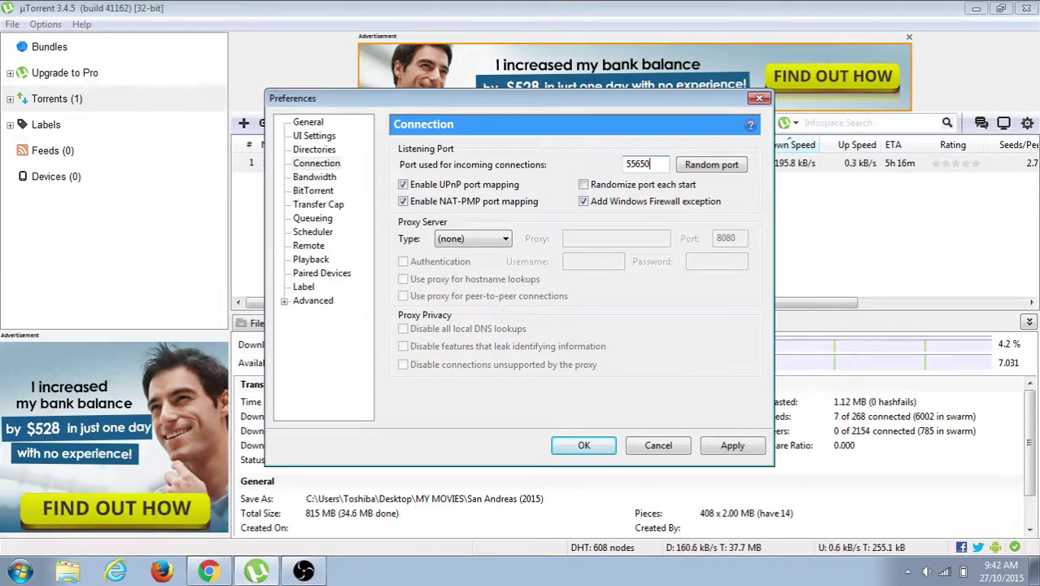
pyautogui.press('BackSpace')
pyautogui.press('BackSpace')
pyautogui.write('00')
pyautogui.click(732, 447)
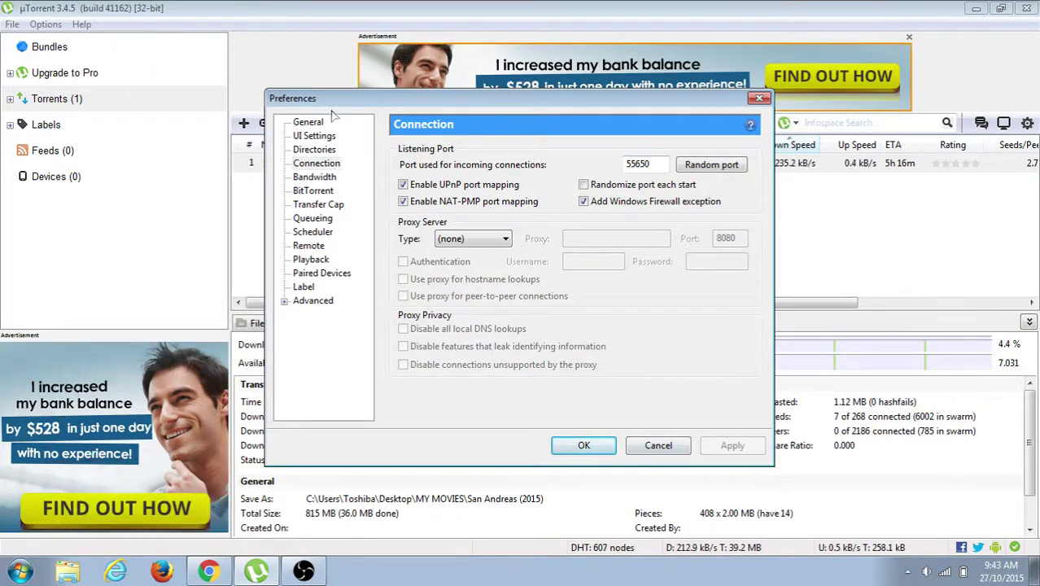
# Step: Set the global maximum upload rate to 0 (unlimited) in the Bandwidth preferences
pyautogui.click(316, 178)
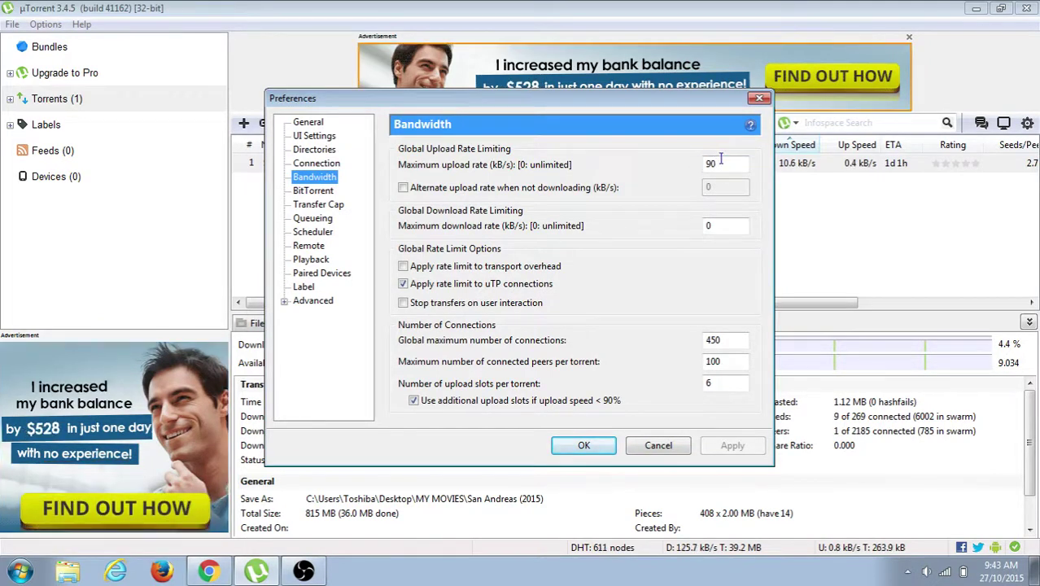
pyautogui.doubleClick(714, 163)
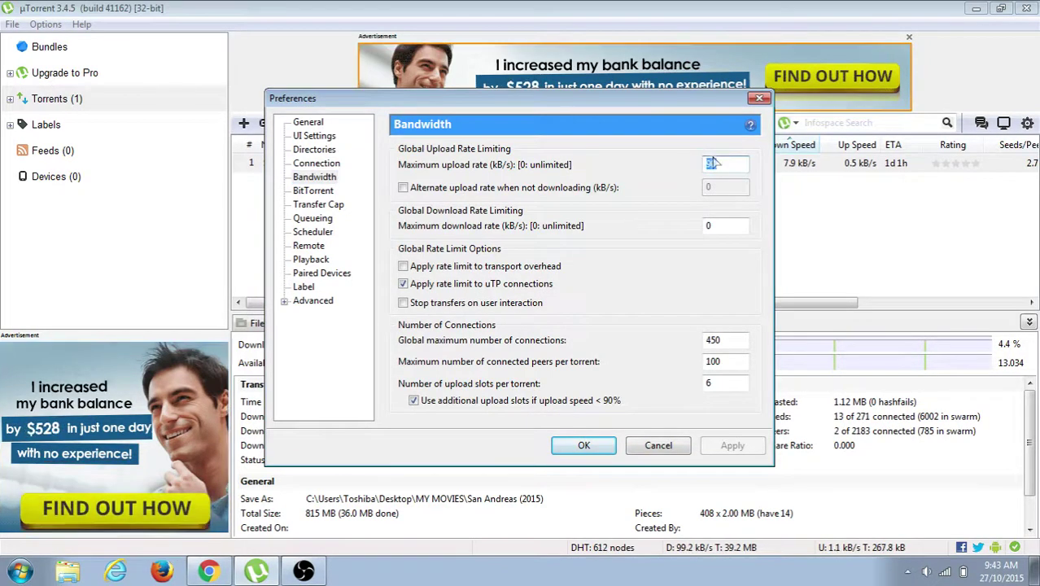
pyautogui.write('0')
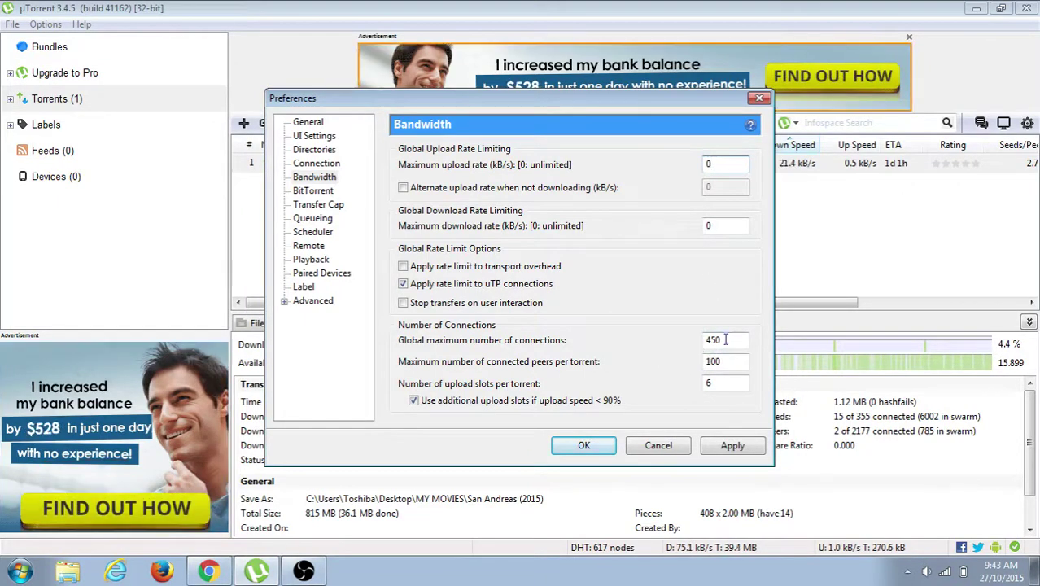
# Step: Set global maximum connections to 1000, connected peers per torrent to 150 and upload slots per torrent to 5, and apply
pyautogui.write('1000')
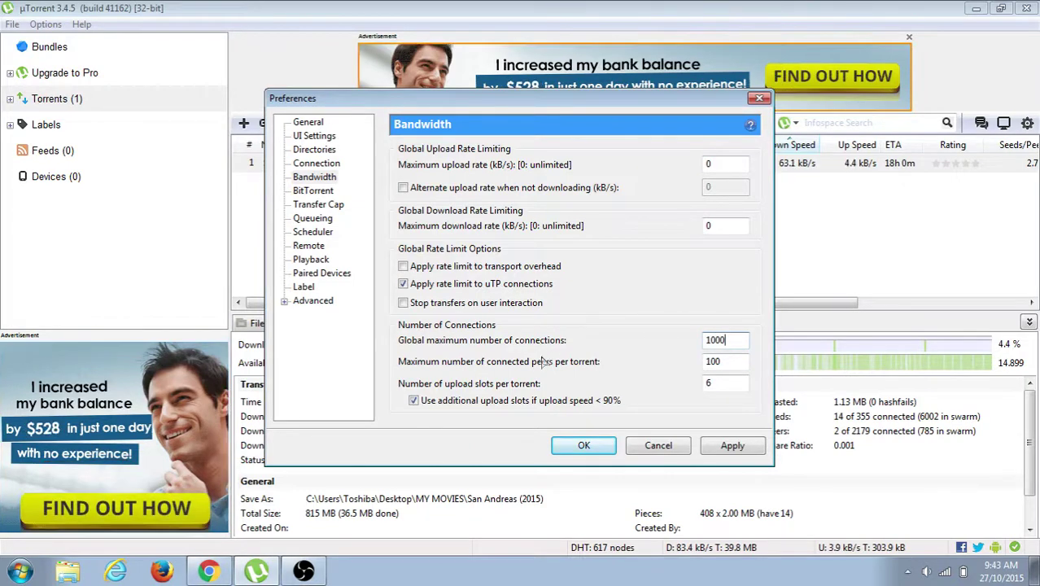
pyautogui.press('BackSpace')
pyautogui.write('0')
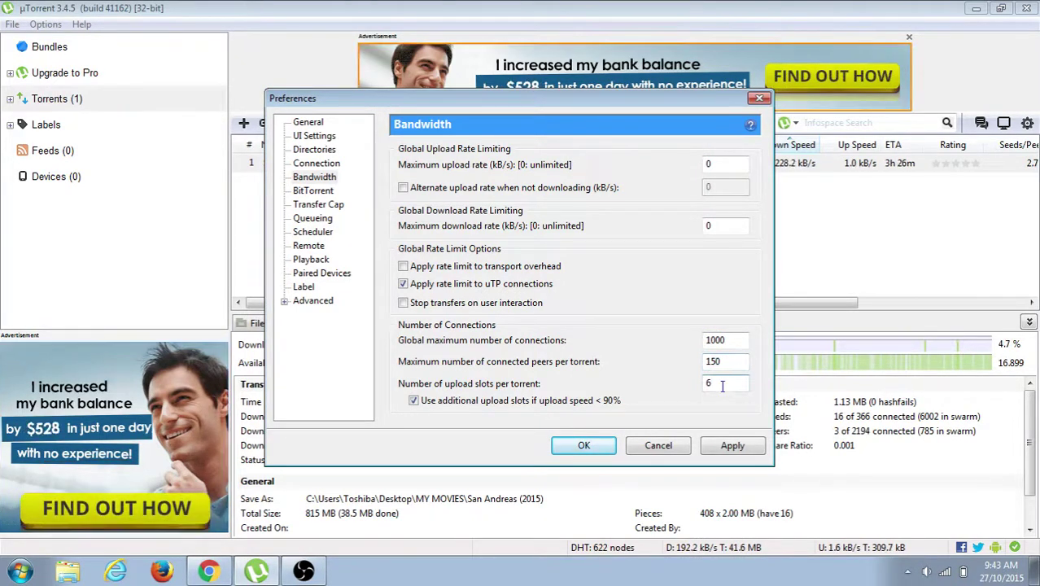
pyautogui.write('5')
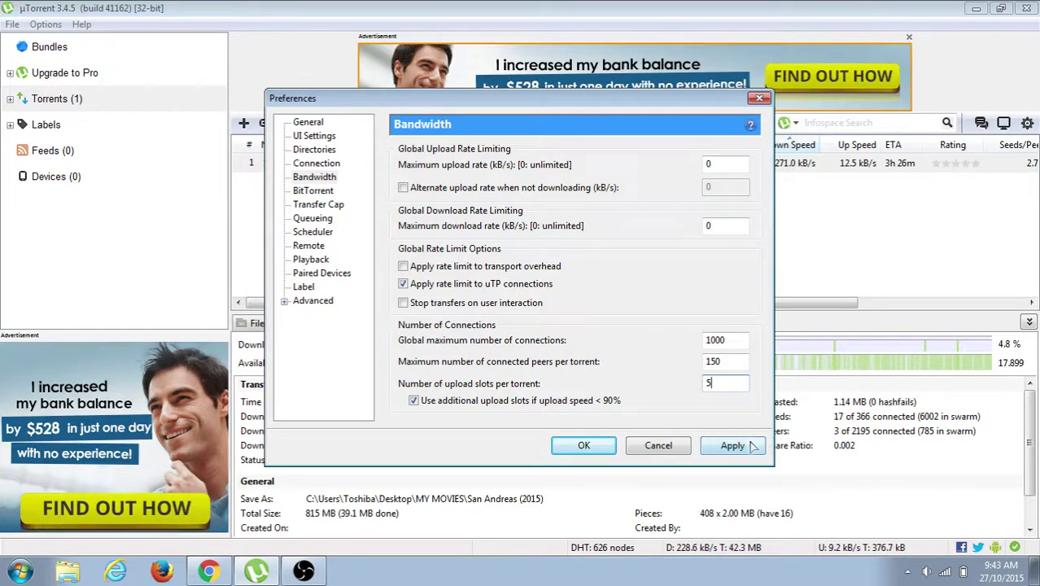
pyautogui.click(752, 446)
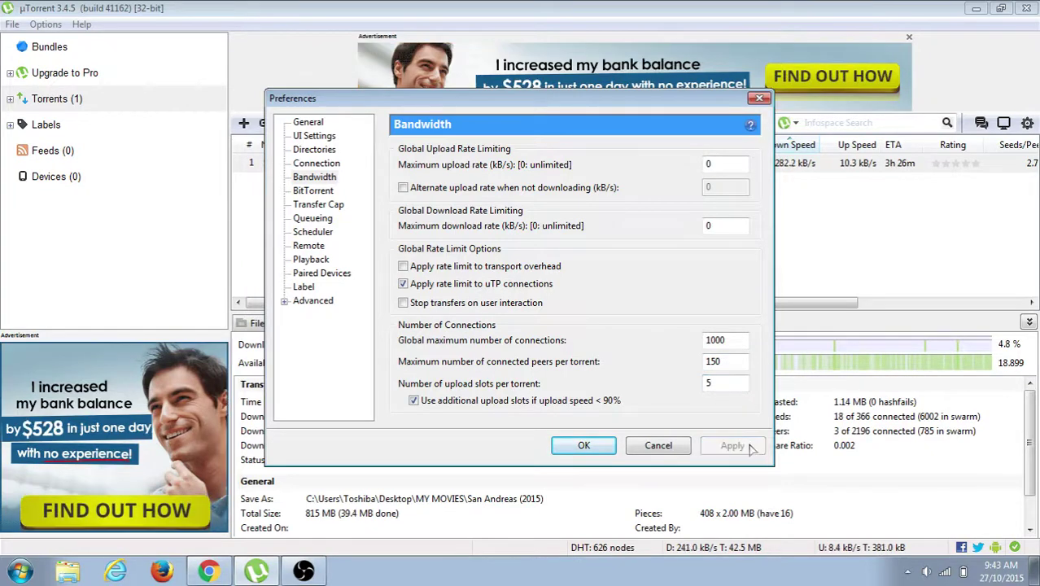
# Step: Review the BitTorrent, Transfer Cap and Queueing preferences, including the active torrent limit, and close the preferences
pyautogui.click(322, 189)
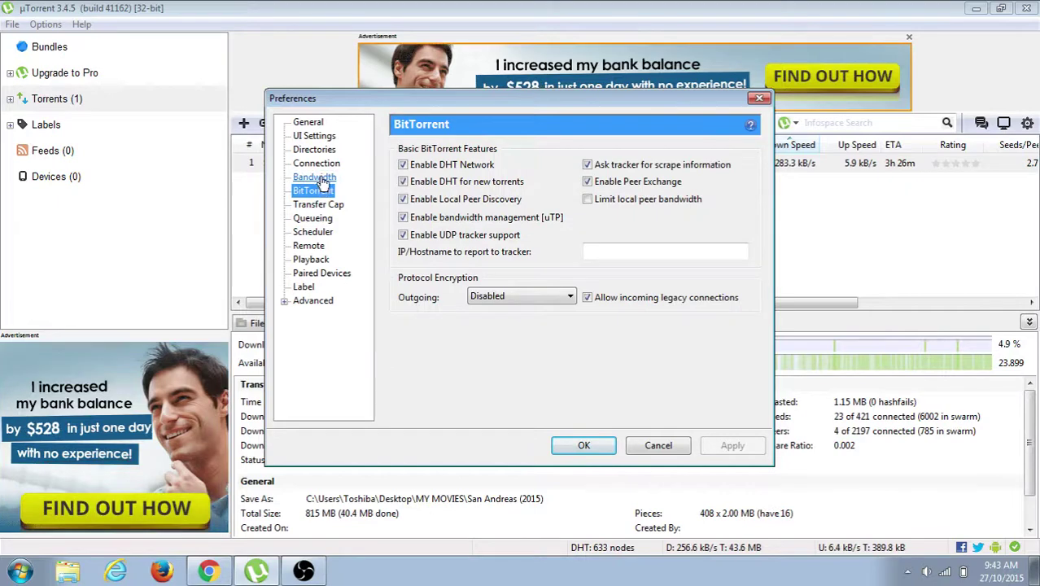
pyautogui.click(323, 178)
pyautogui.click(325, 219)
pyautogui.click(318, 205)
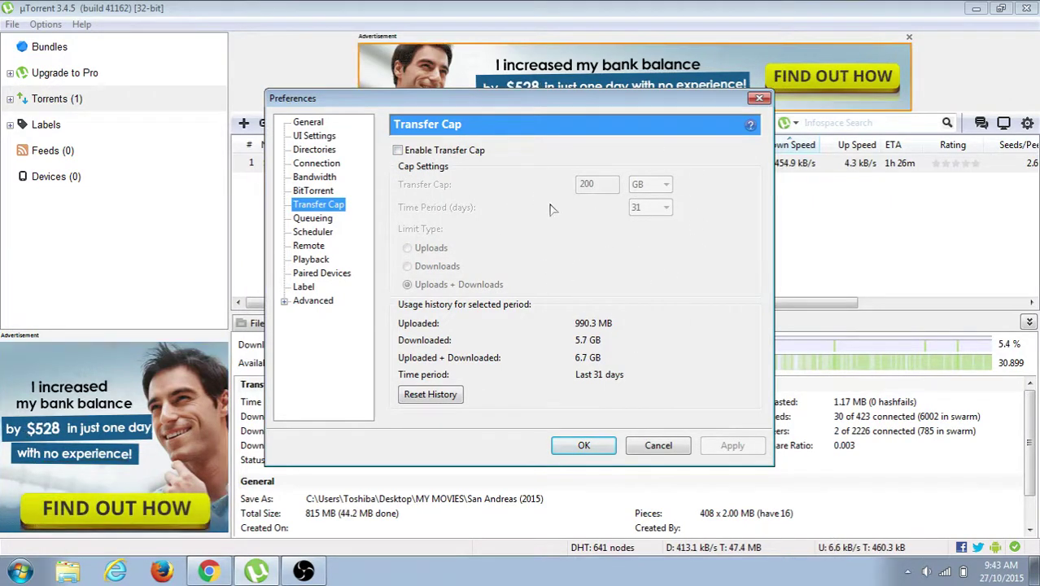
pyautogui.click(325, 194)
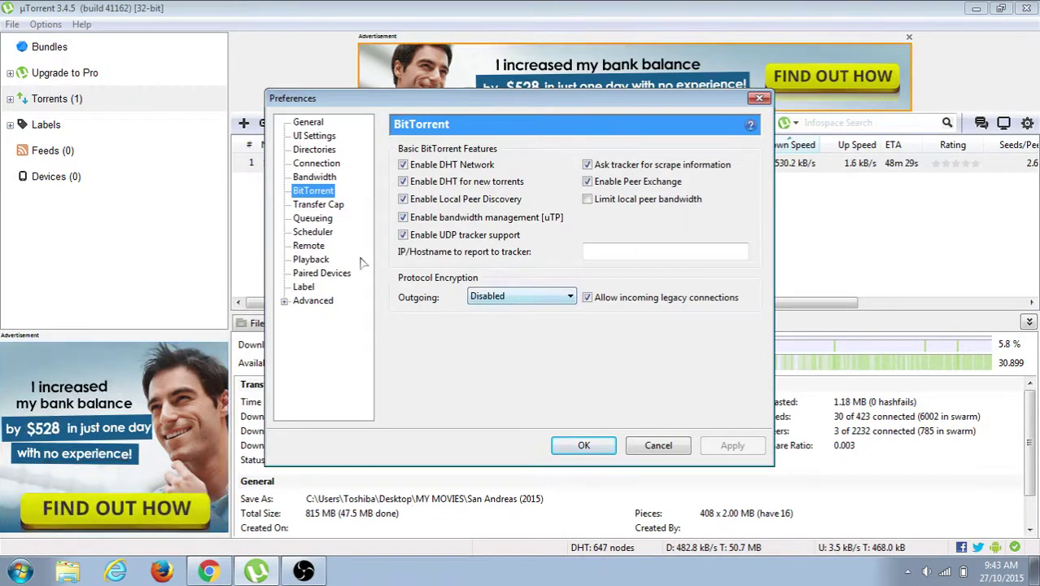
pyautogui.click(312, 218)
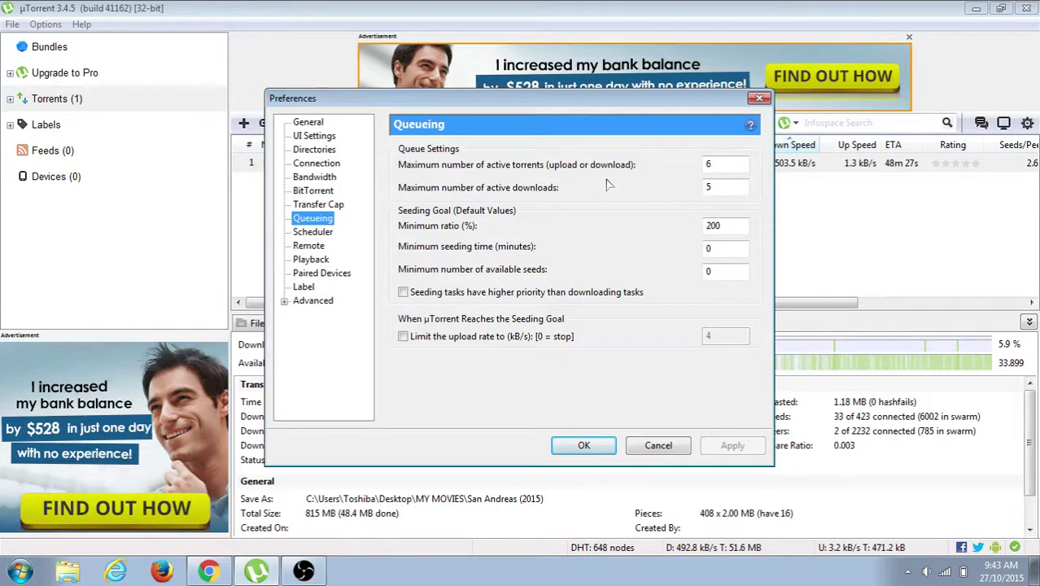
pyautogui.doubleClick(720, 163)
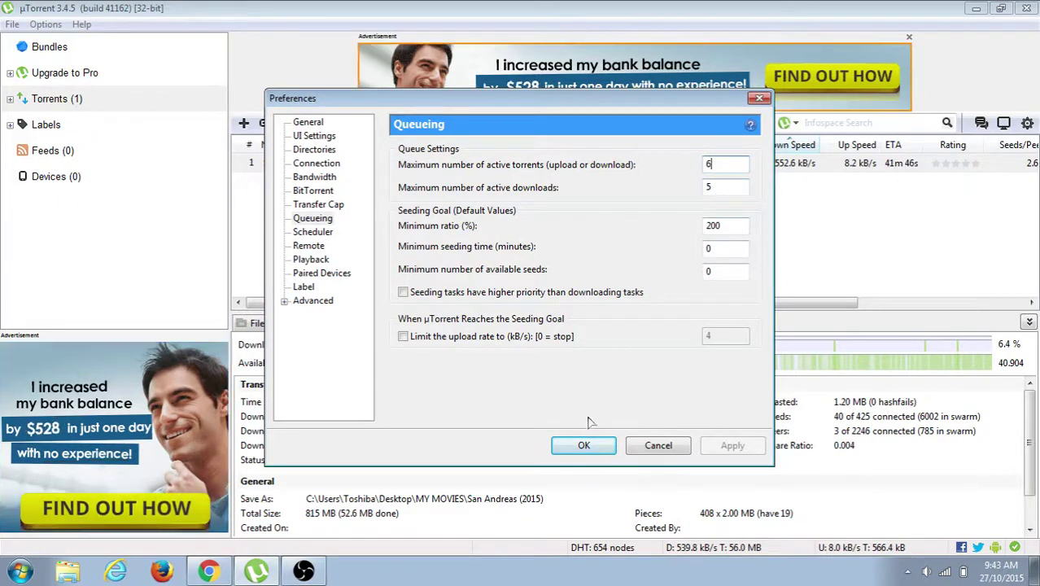
pyautogui.click(588, 445)
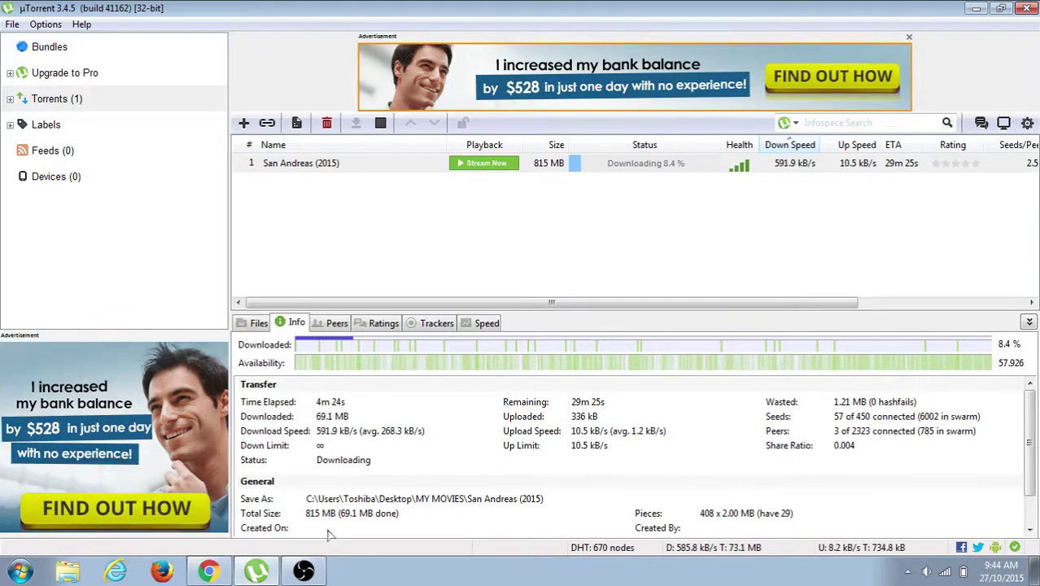
pyautogui.click(306, 572)
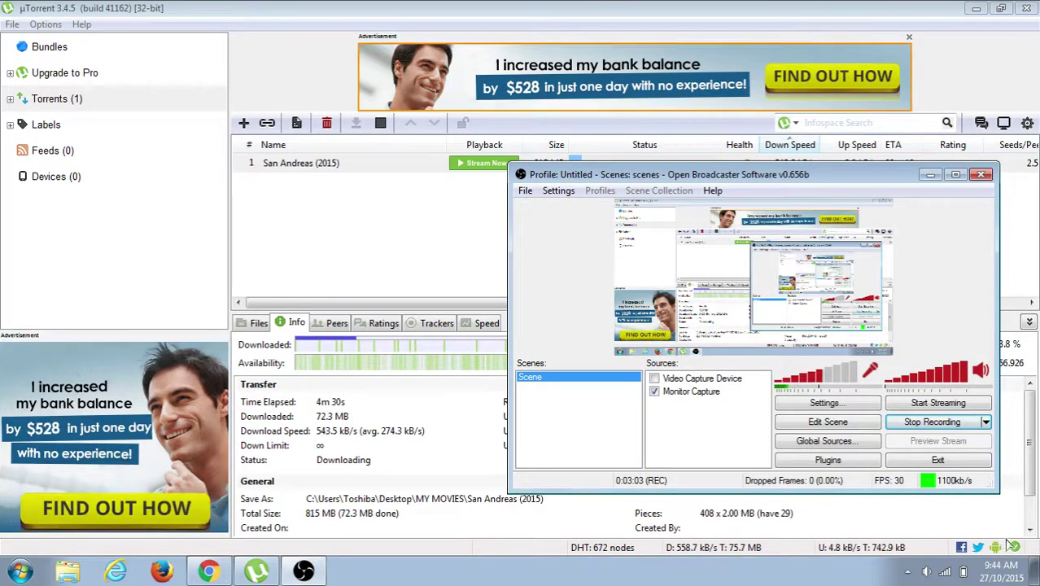
pyautogui.click(1015, 547)
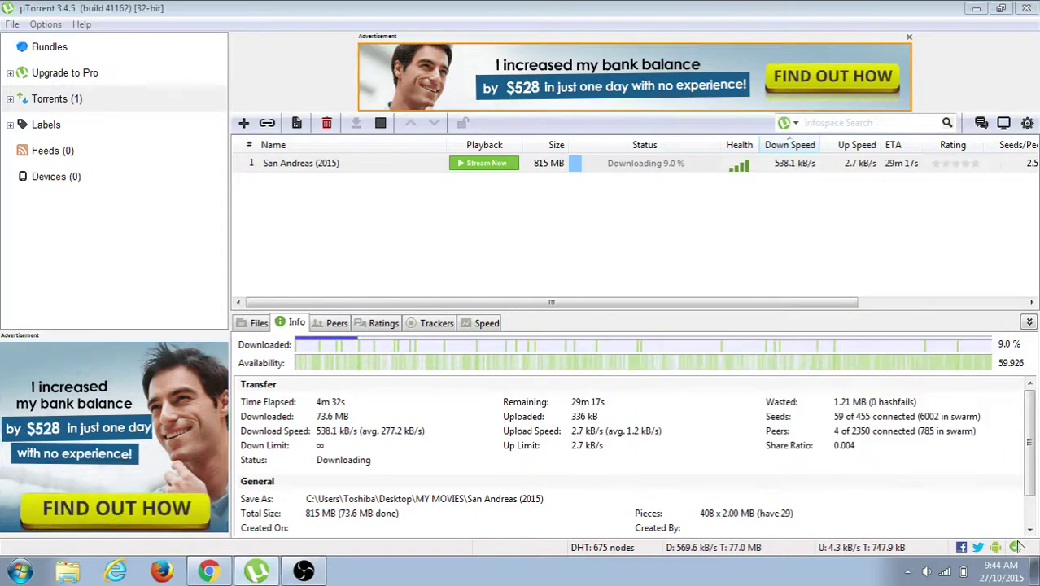
# Step: Open the Setup Guide and choose Greece, Athens as the bandwidth test location
pyautogui.click(1017, 547)
pyautogui.click(526, 163)
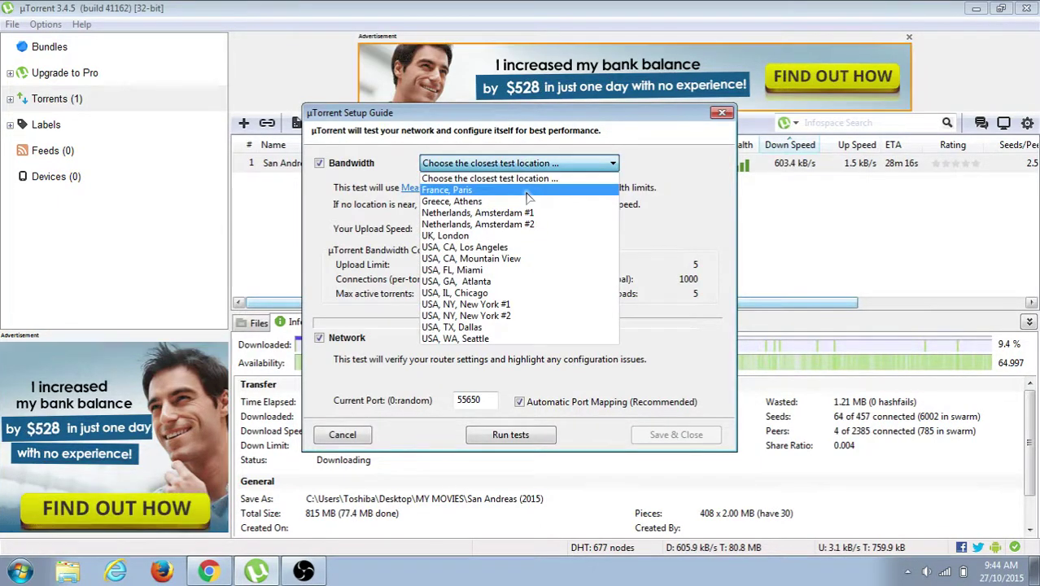
pyautogui.click(525, 191)
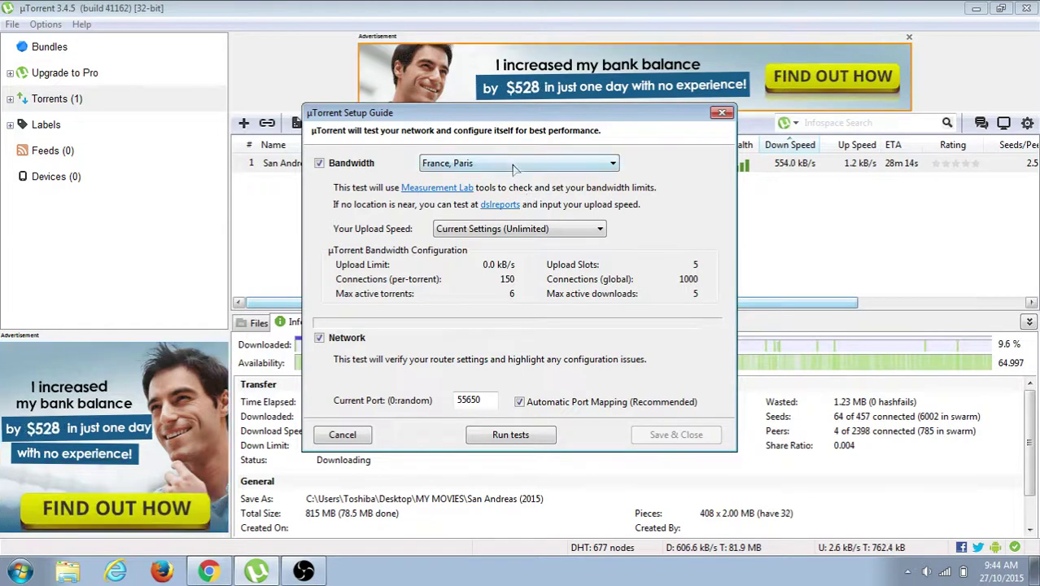
pyautogui.click(515, 165)
pyautogui.click(511, 199)
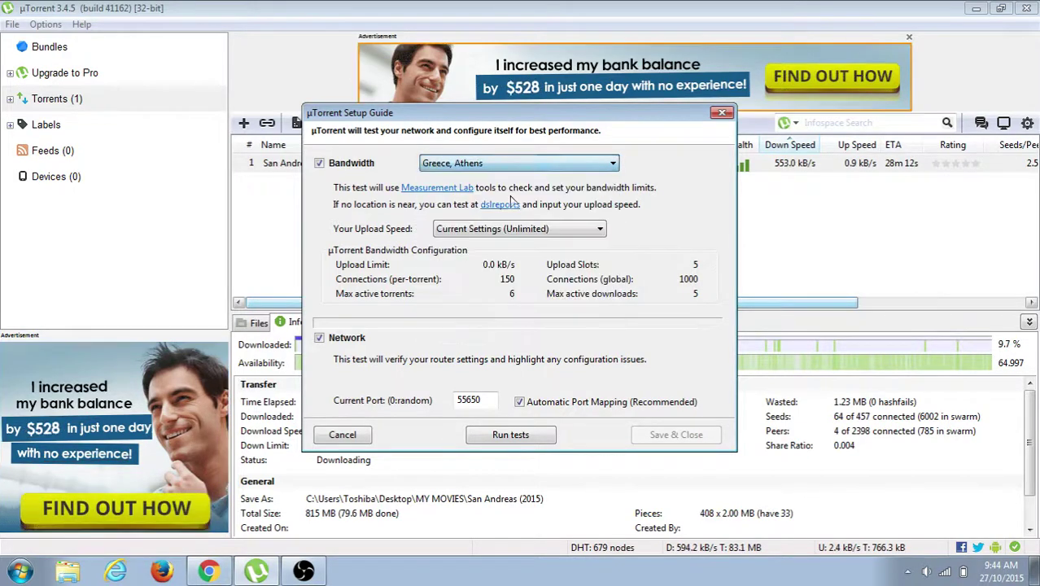
# Step: Set the upload speed to 1 Mbit/s in the Setup Guide and run the bandwidth and network tests
pyautogui.click(521, 231)
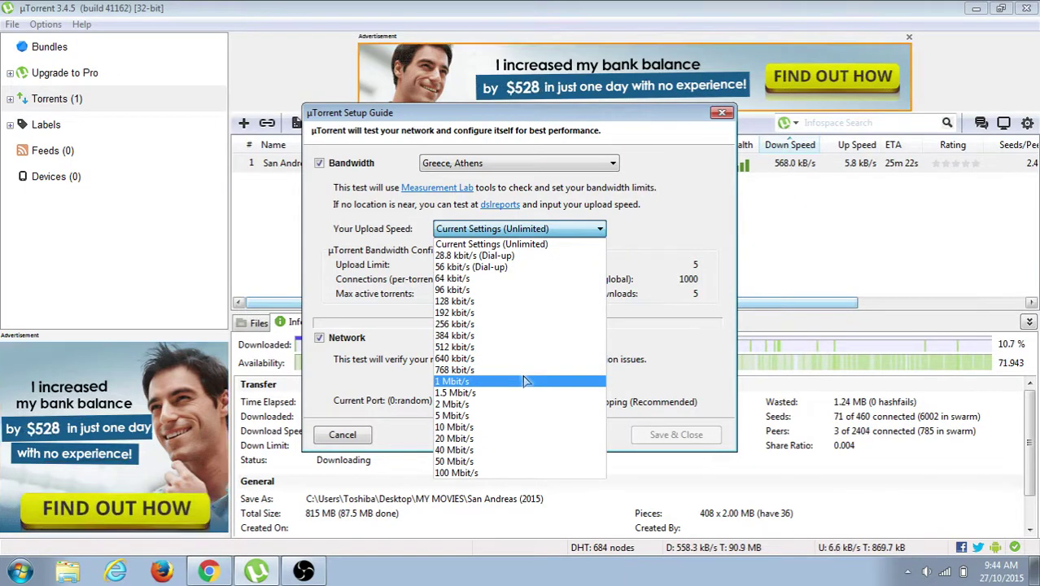
pyautogui.click(524, 380)
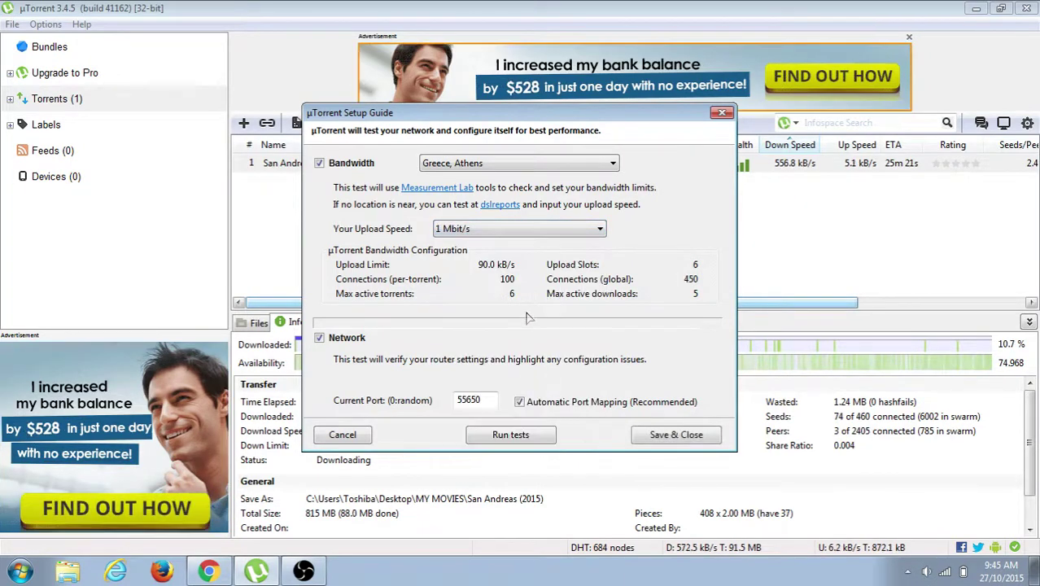
pyautogui.click(510, 435)
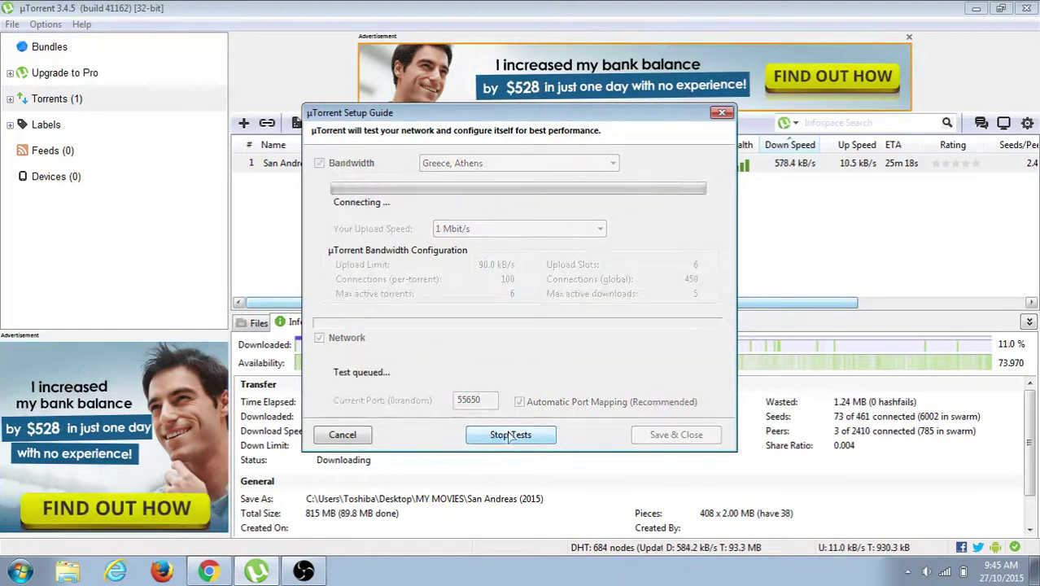
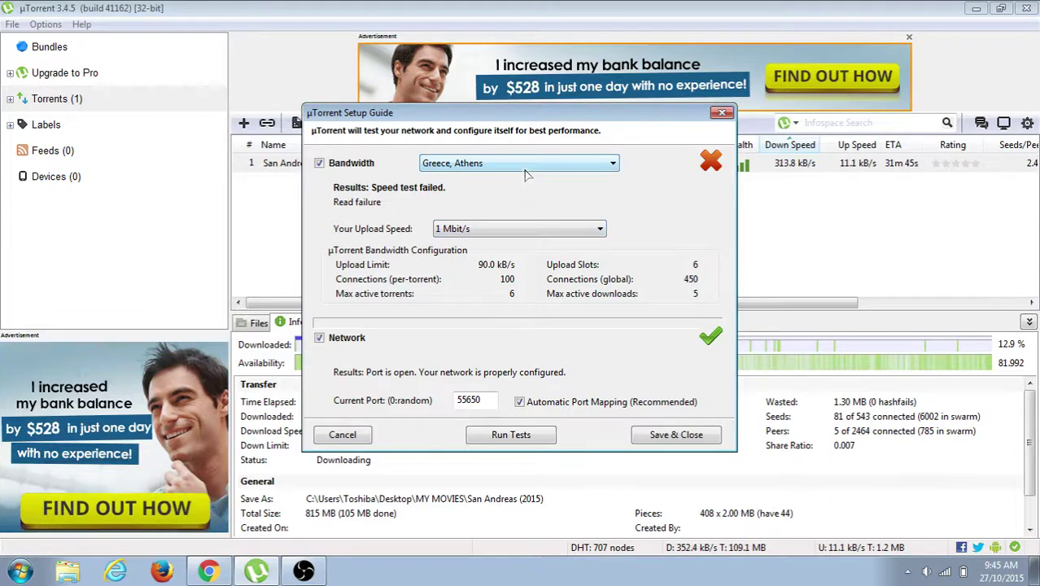
# Step: Rerun the Setup Guide tests for Greece, Athens with the upload speed at 768 kbit/s, and cancel the guide without saving
pyautogui.click(525, 167)
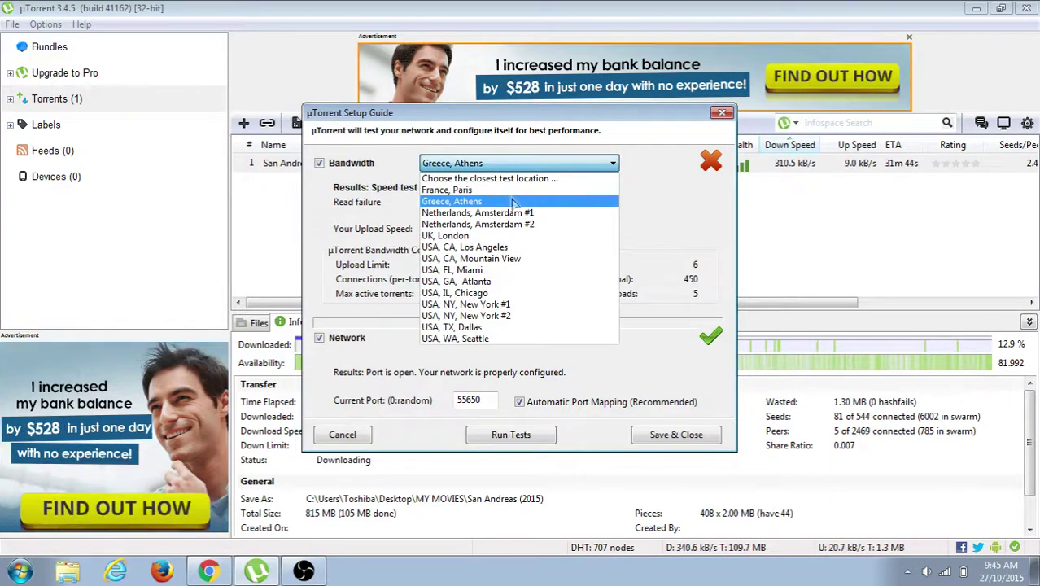
pyautogui.click(510, 205)
pyautogui.click(512, 228)
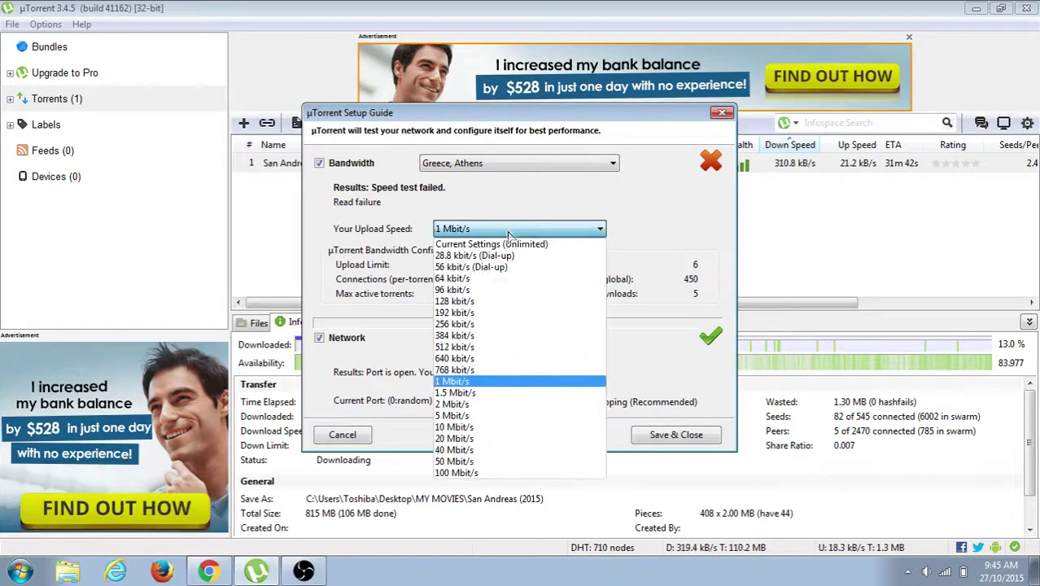
pyautogui.click(486, 369)
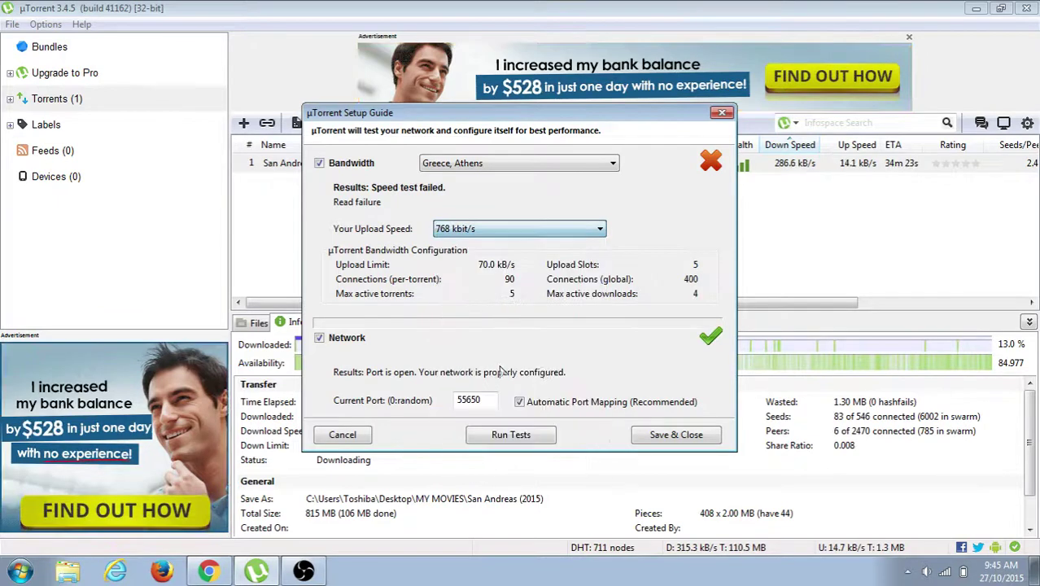
pyautogui.click(526, 434)
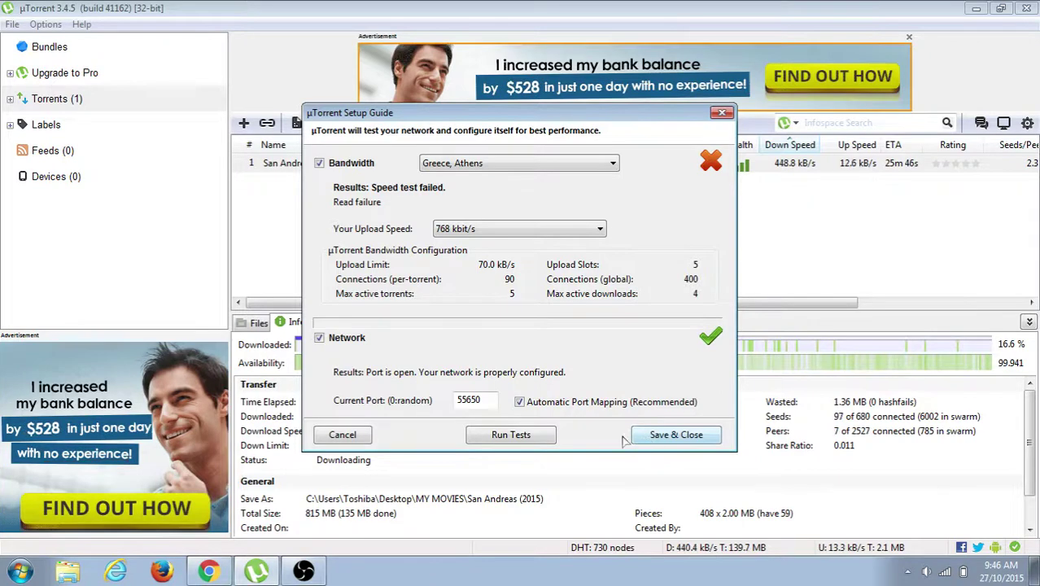
pyautogui.click(348, 435)
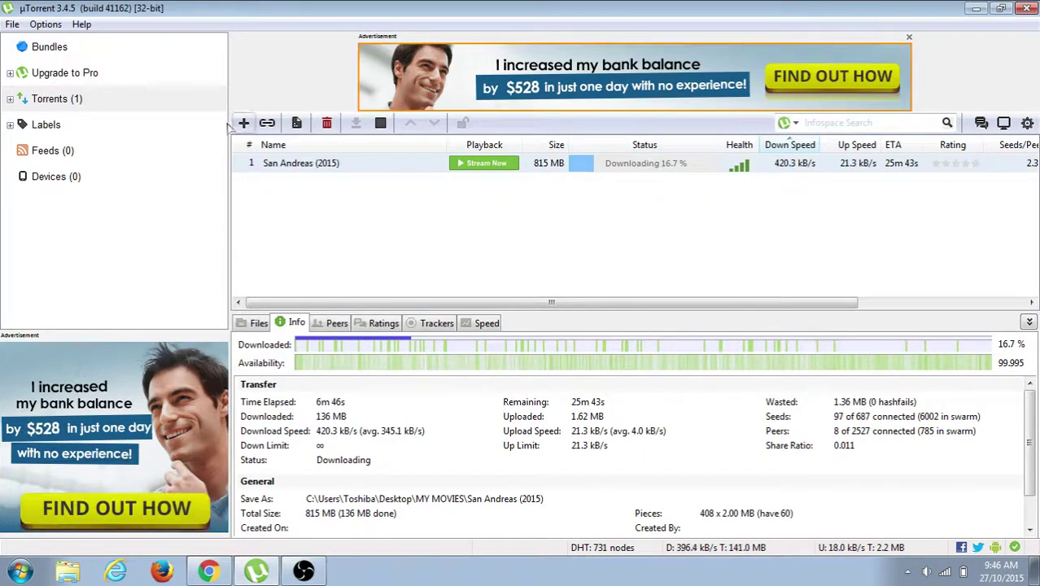
# Step: Stop the San Andreas (2015) torrent and close the torrent client
pyautogui.click(380, 122)
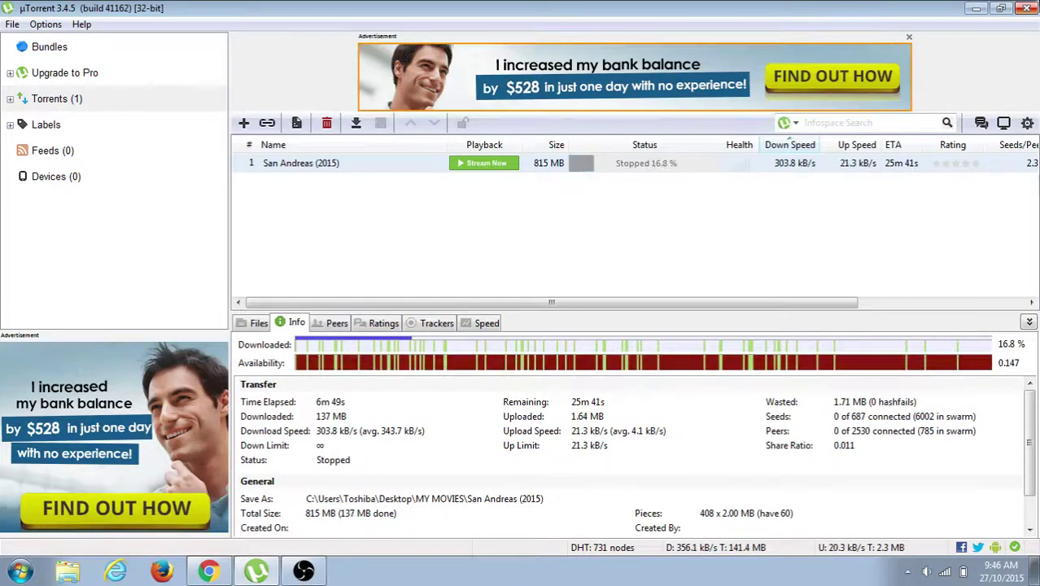
pyautogui.hotkey('alt', 'F4')
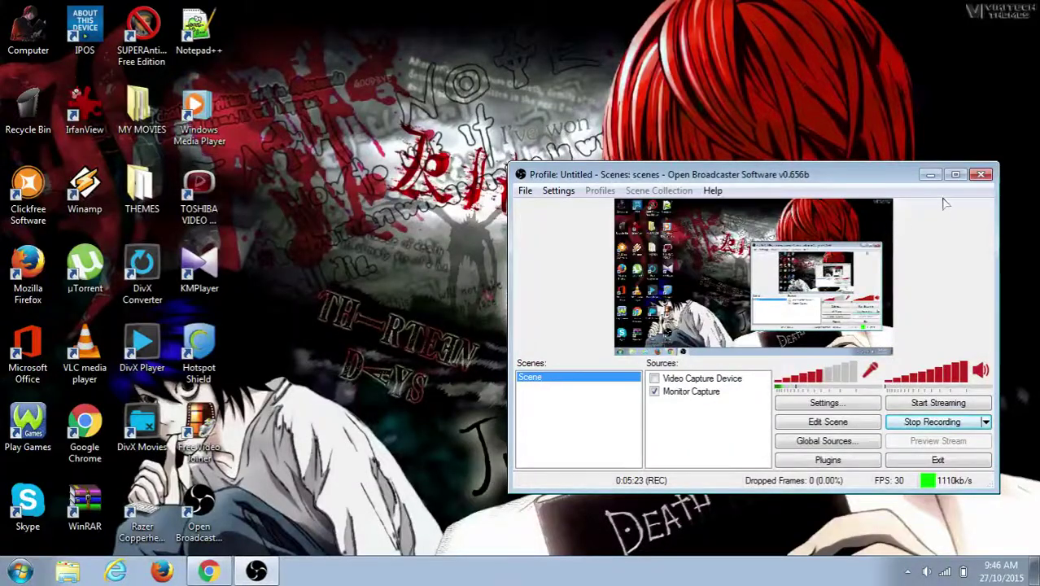